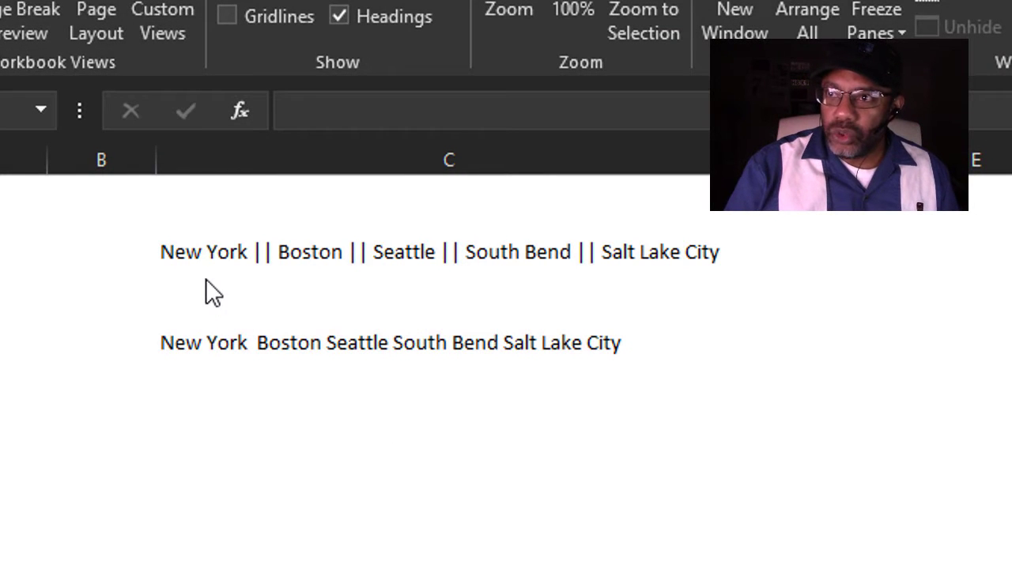
Step: In C6, enter =SUBSTITUTE(C3," || ",CHAR(10)) to replace each double pipe with a line break
left_click(318, 248)
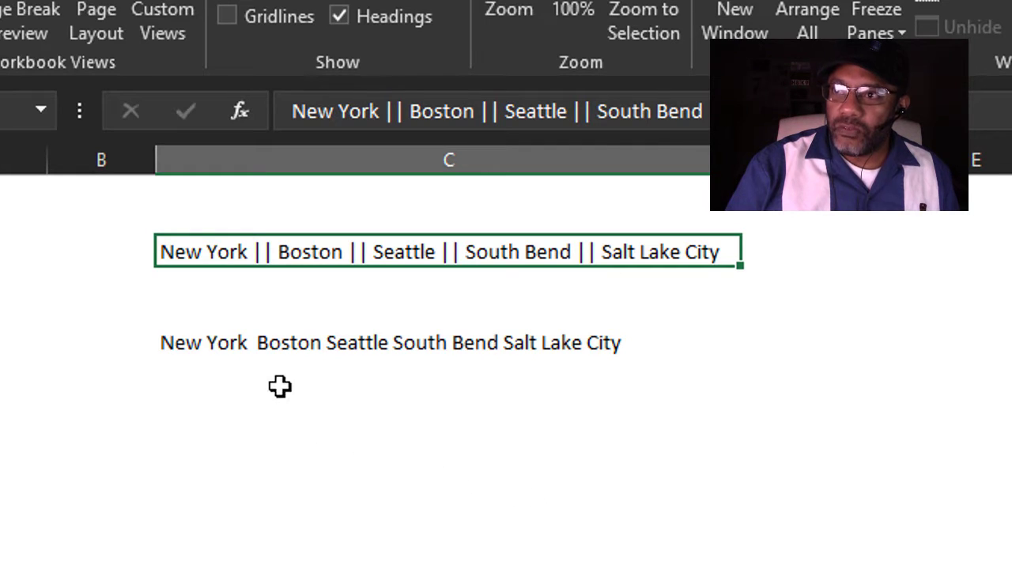
left_click(247, 341)
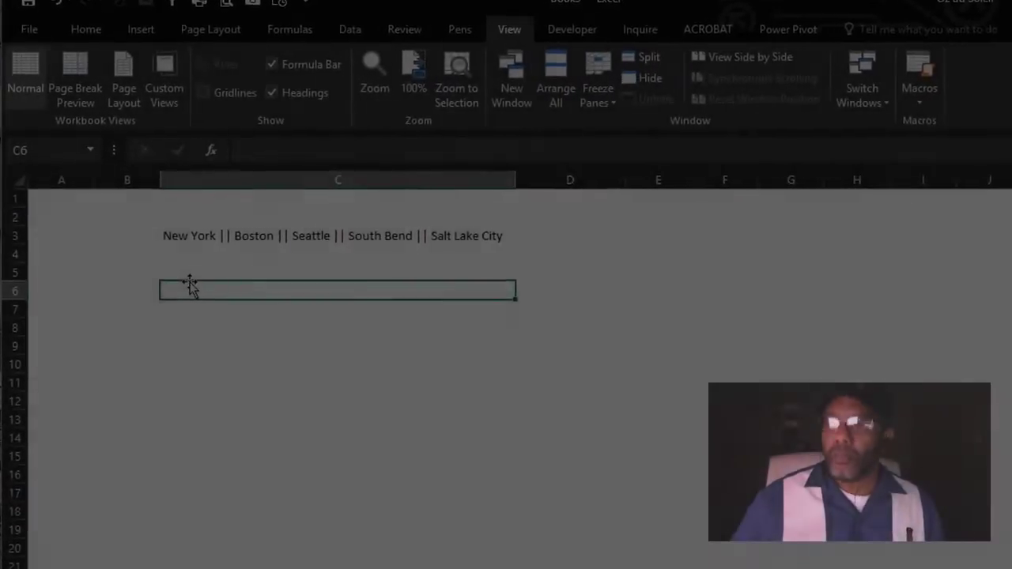
type("=s")
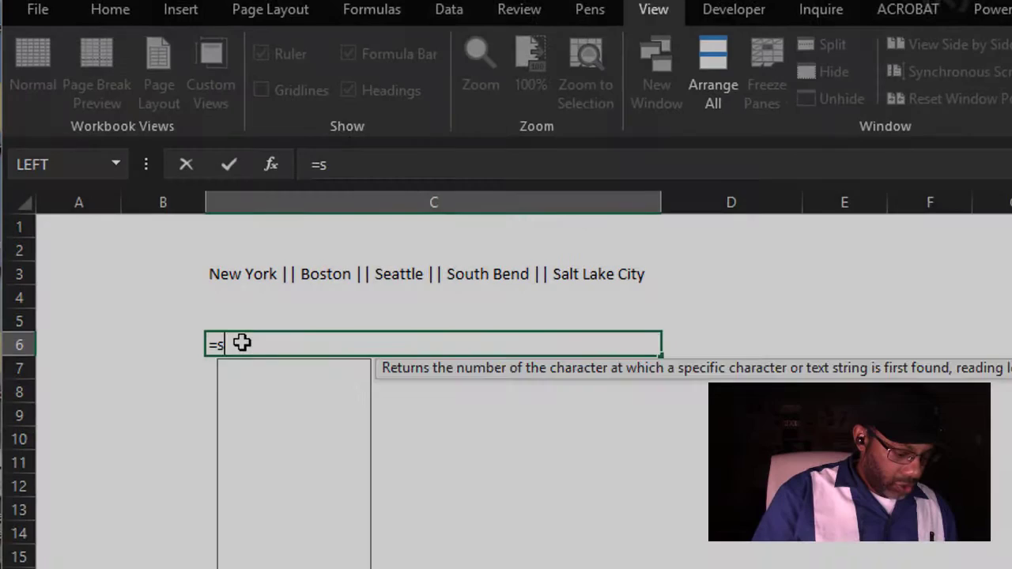
type("un")
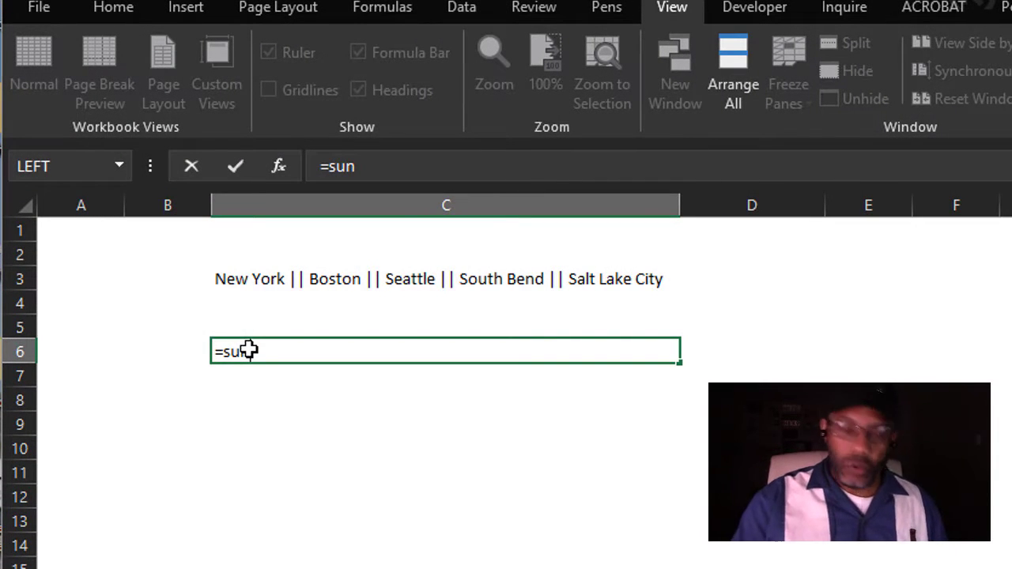
key("BackSpace")
type("b")
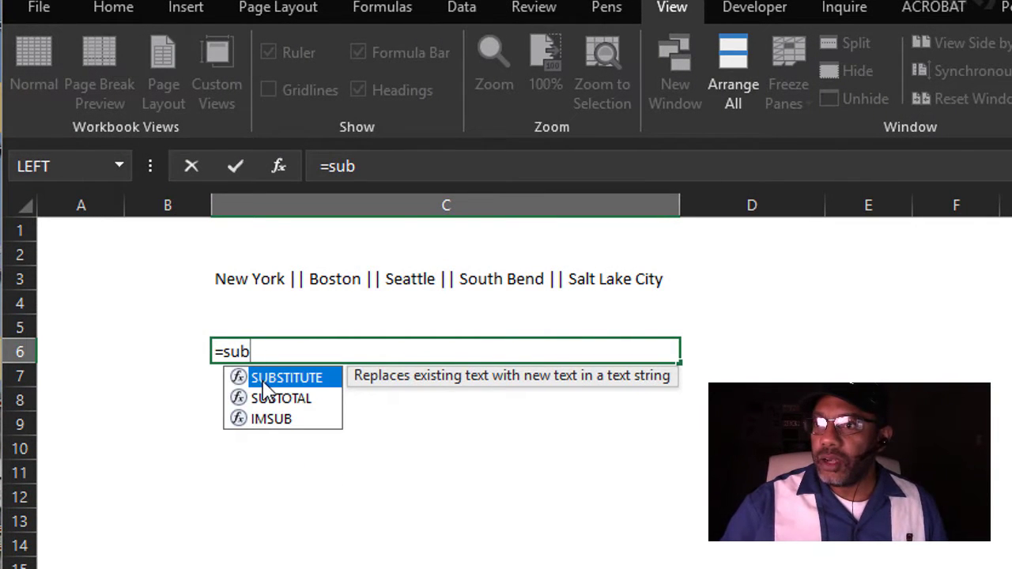
double_click(265, 379)
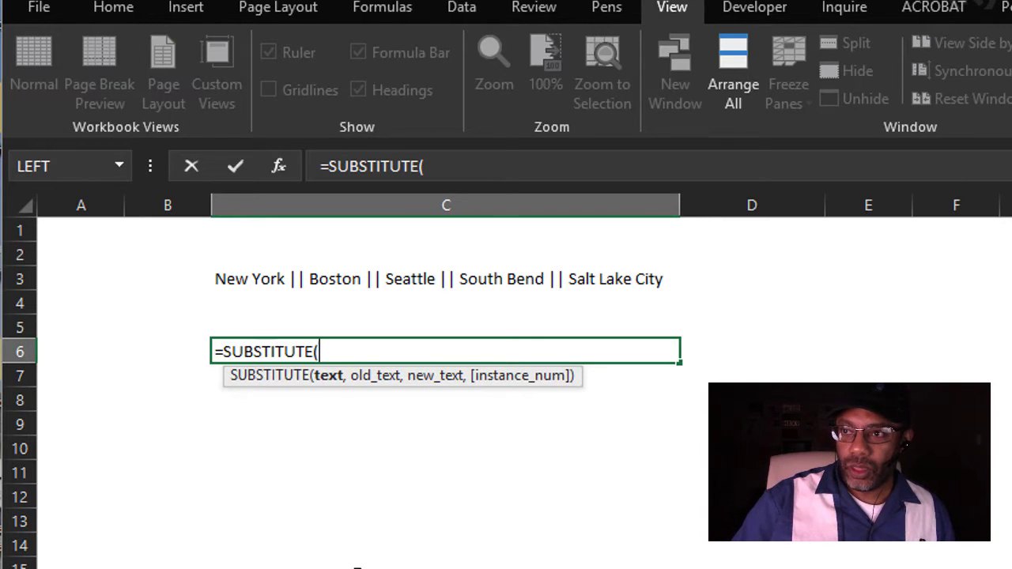
left_click(255, 283)
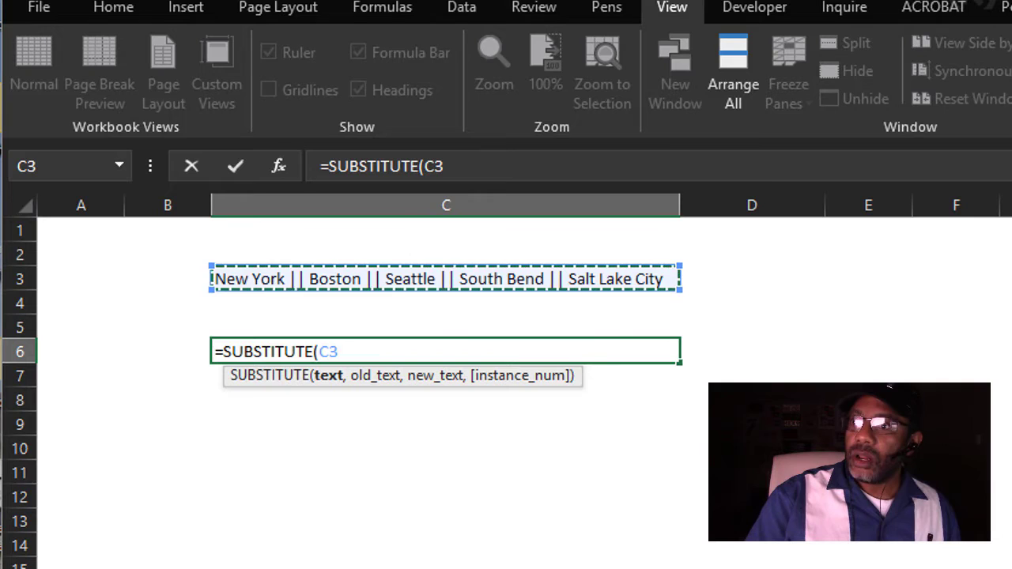
type(",,")
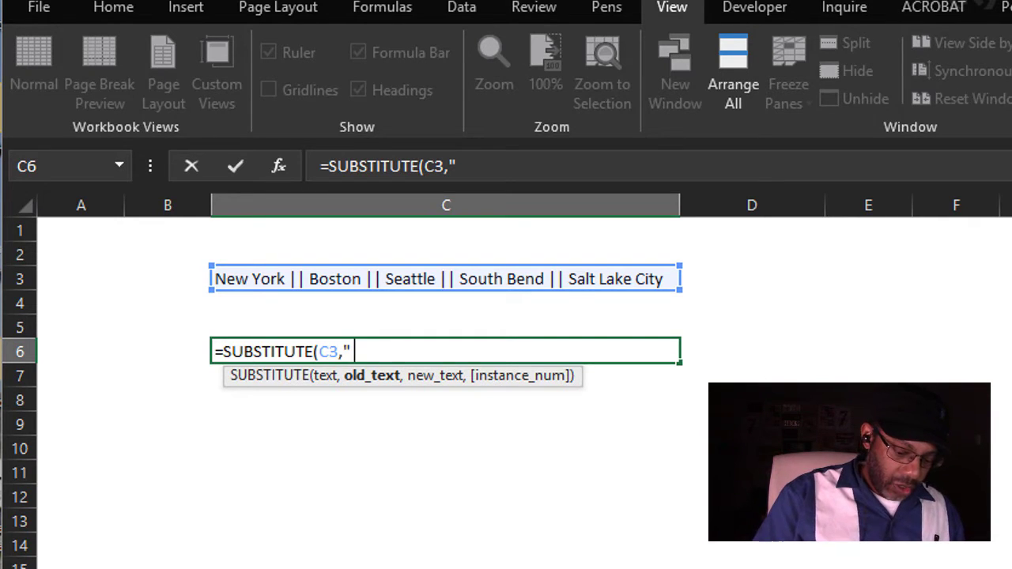
type("||")
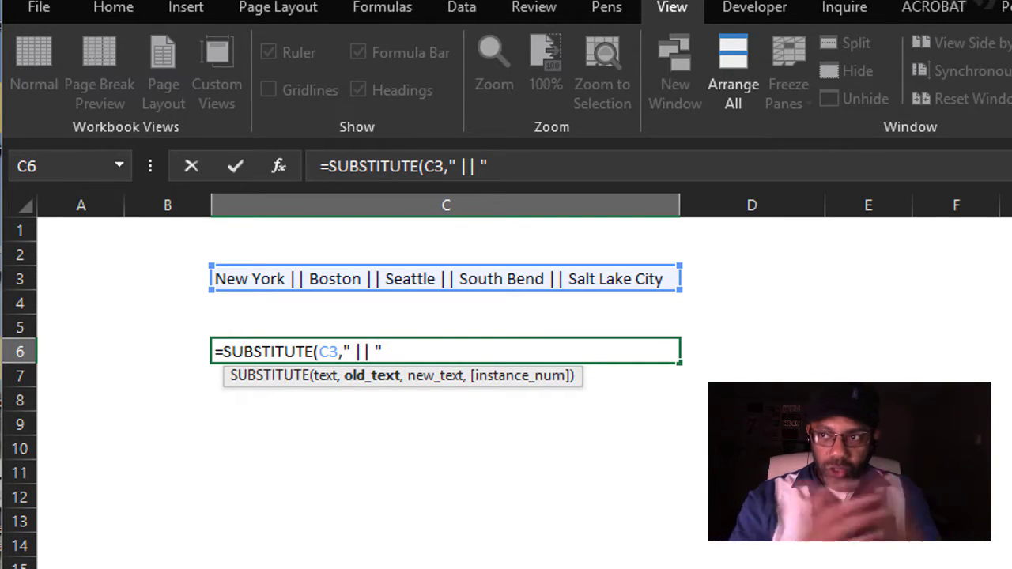
type(",")
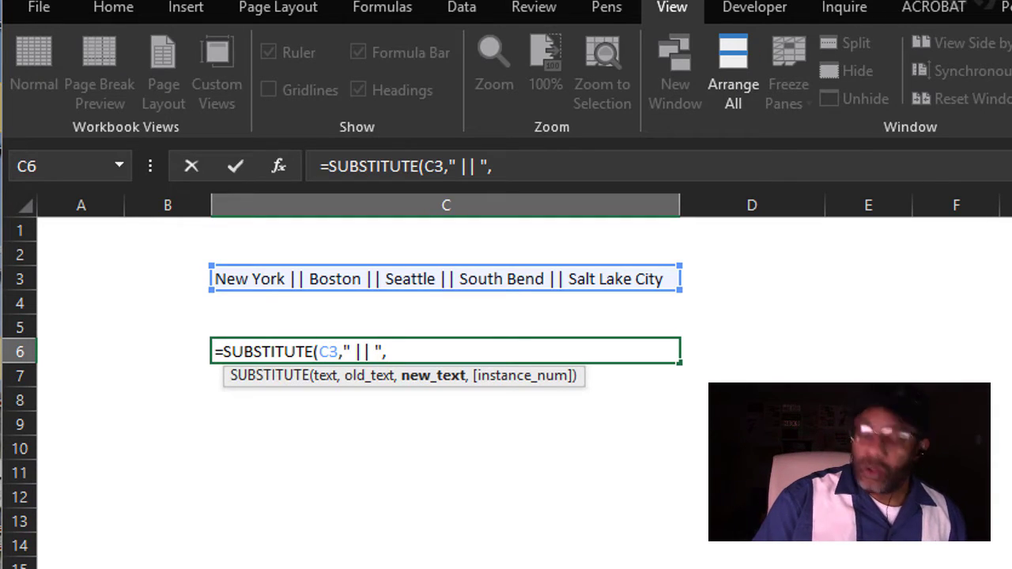
type("char(")
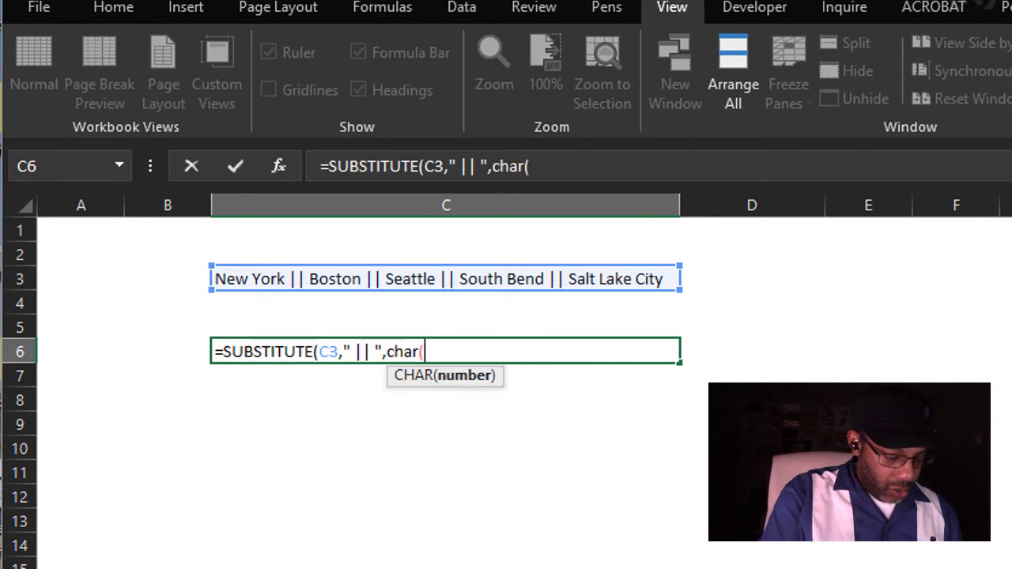
type("10)")
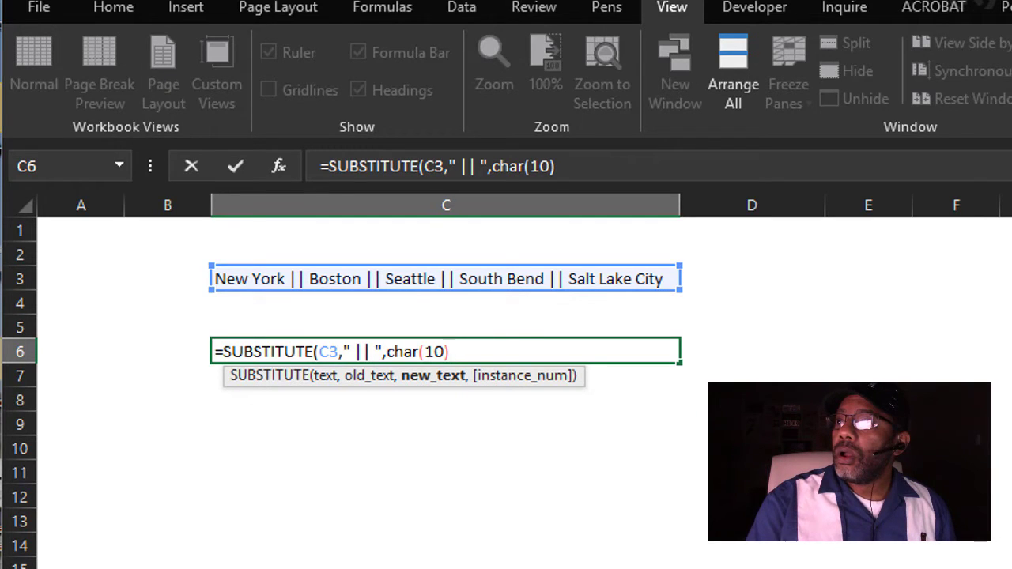
type(")")
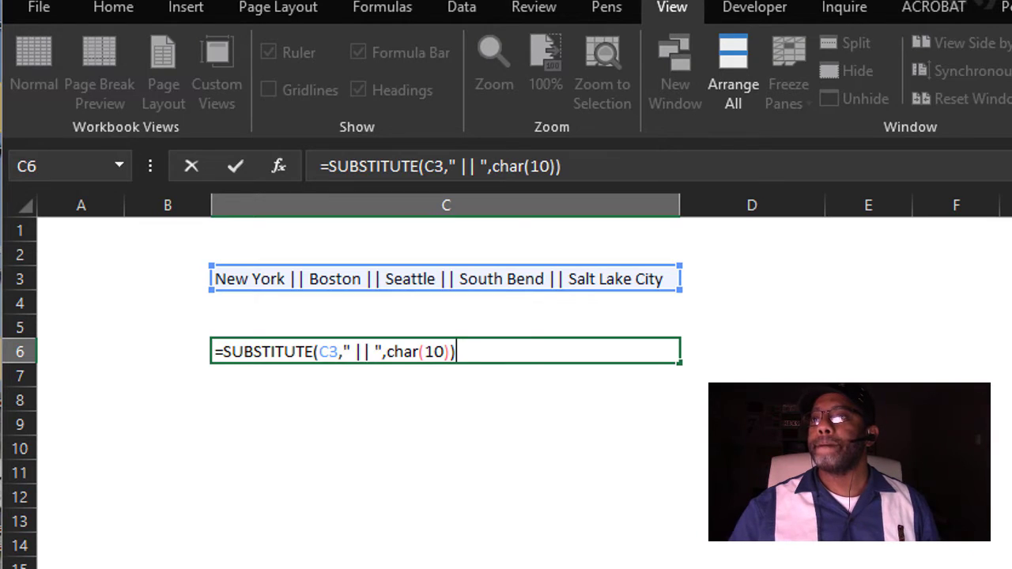
key("Return")
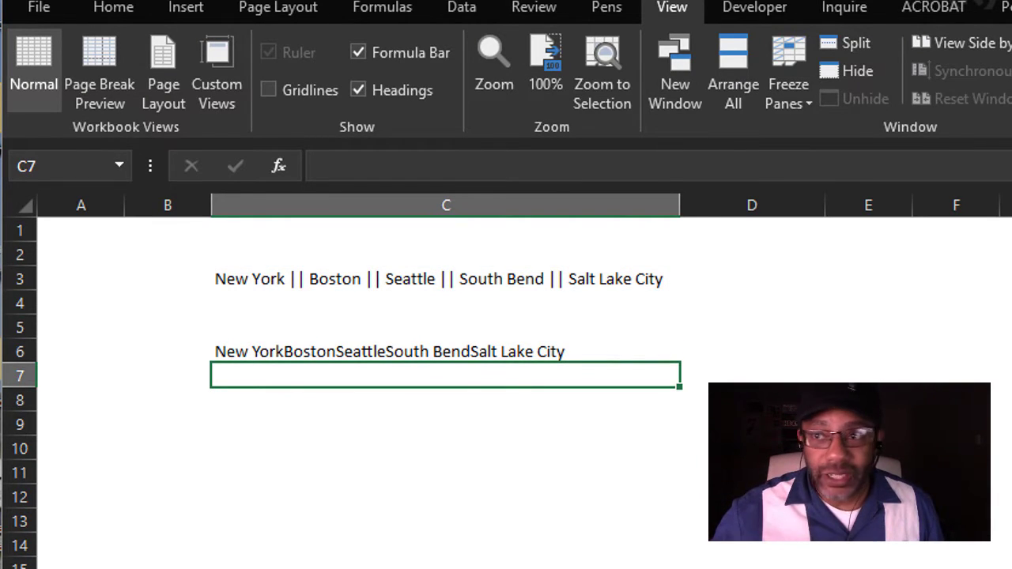
Step: Apply Wrap Text from the Home tab to cell C6
left_click(259, 355)
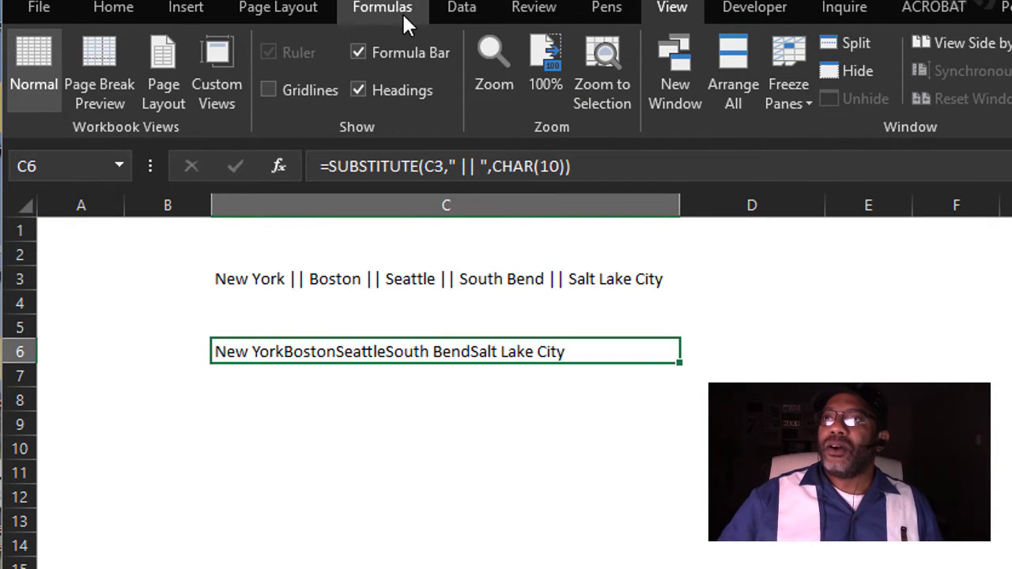
left_click(107, 9)
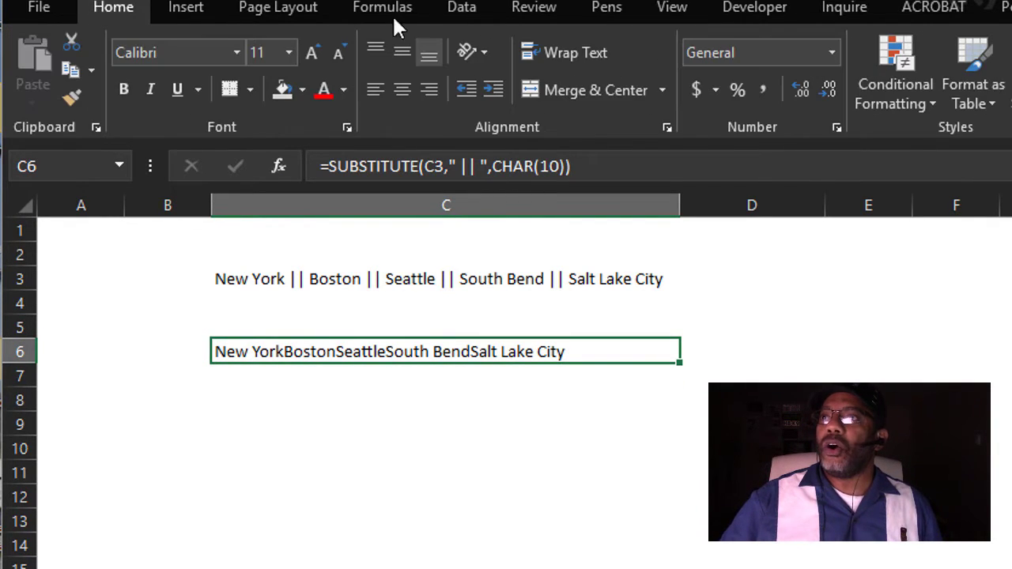
left_click(573, 52)
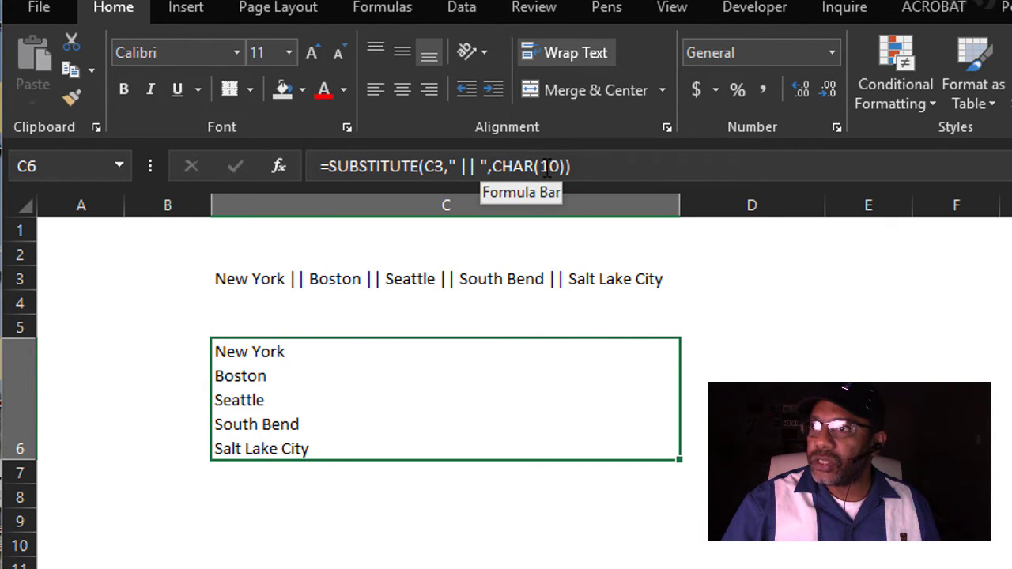
left_click(546, 168)
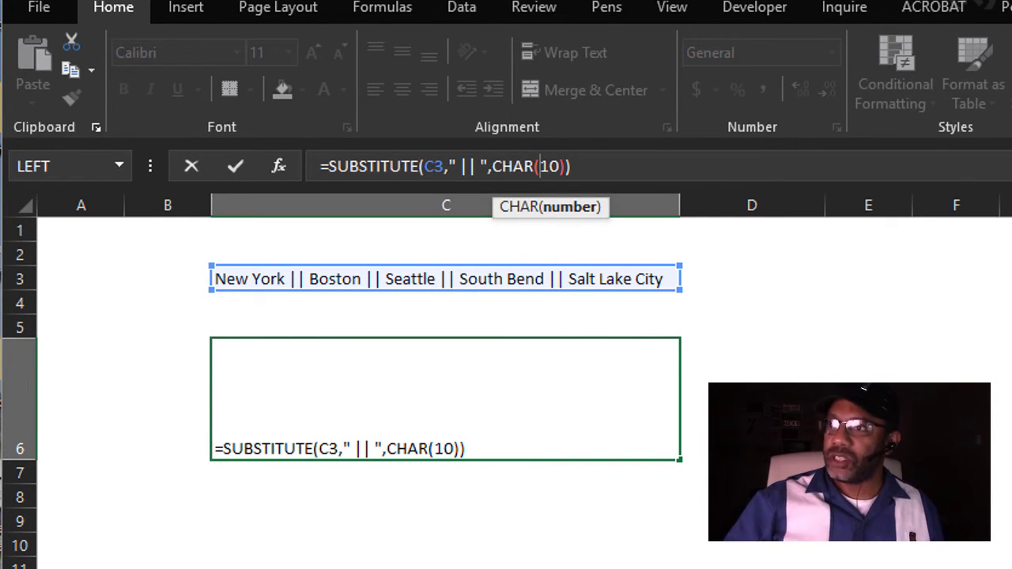
key("Delete")
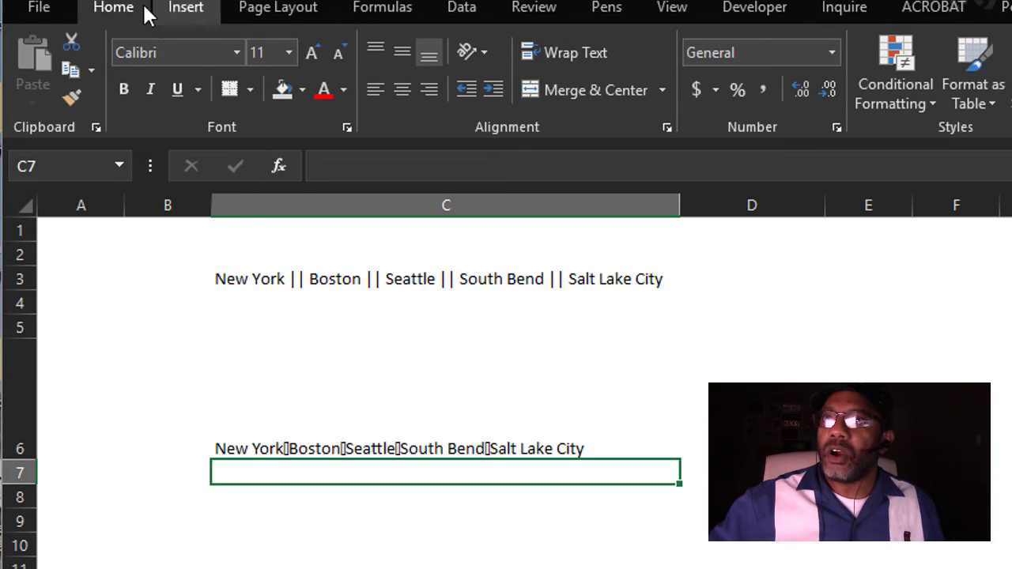
key("Up")
key("alt+h")
key("w")
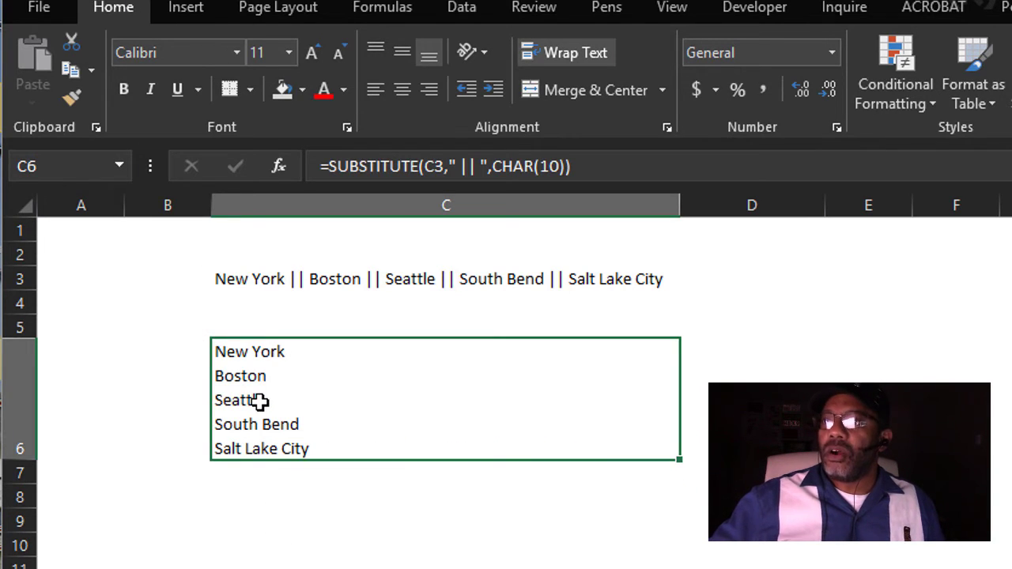
Step: Copy C6, paste it into C8 as values, and apply Wrap Text to C8
right_click(260, 402)
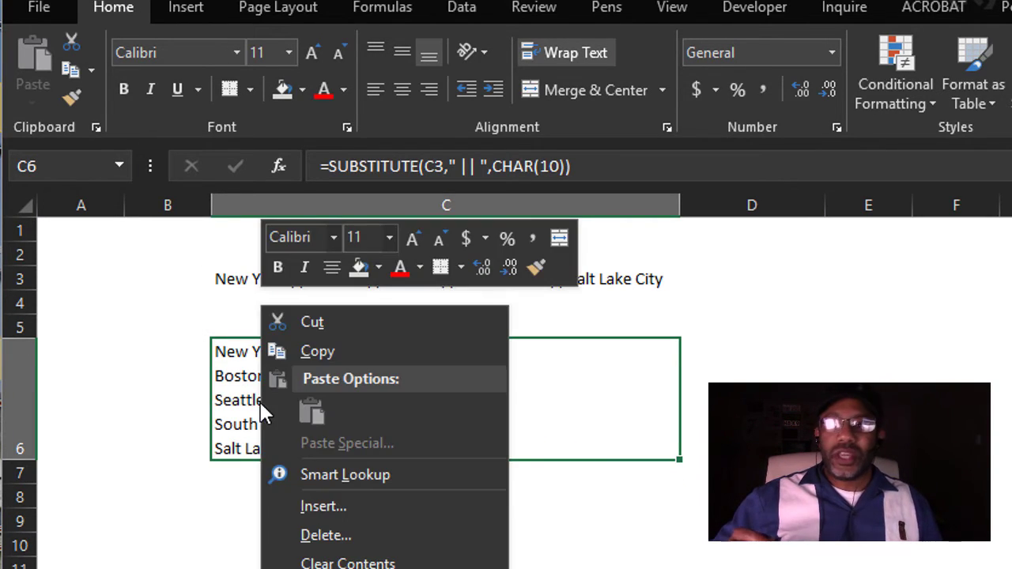
left_click(308, 357)
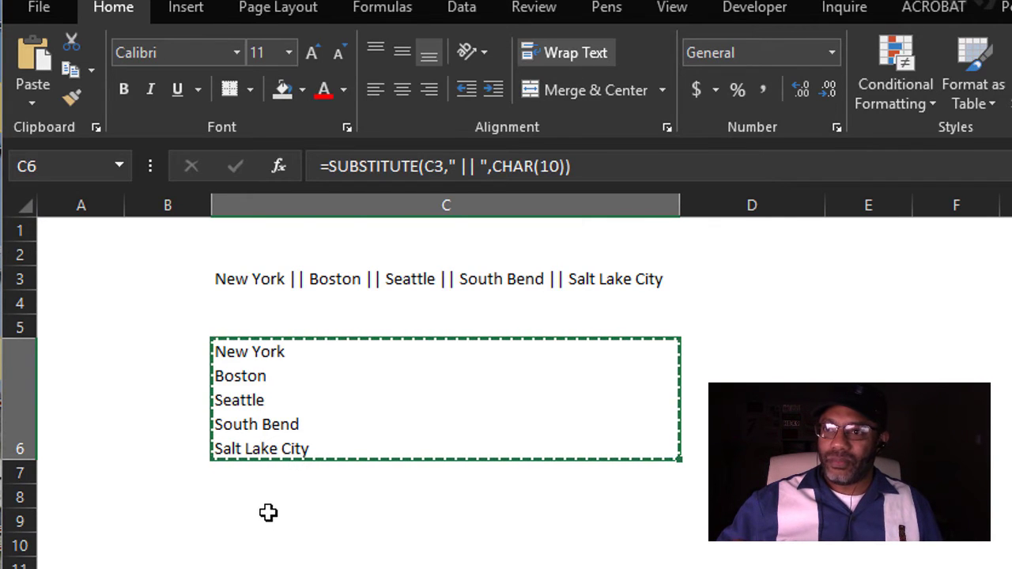
left_click(262, 501)
right_click(261, 500)
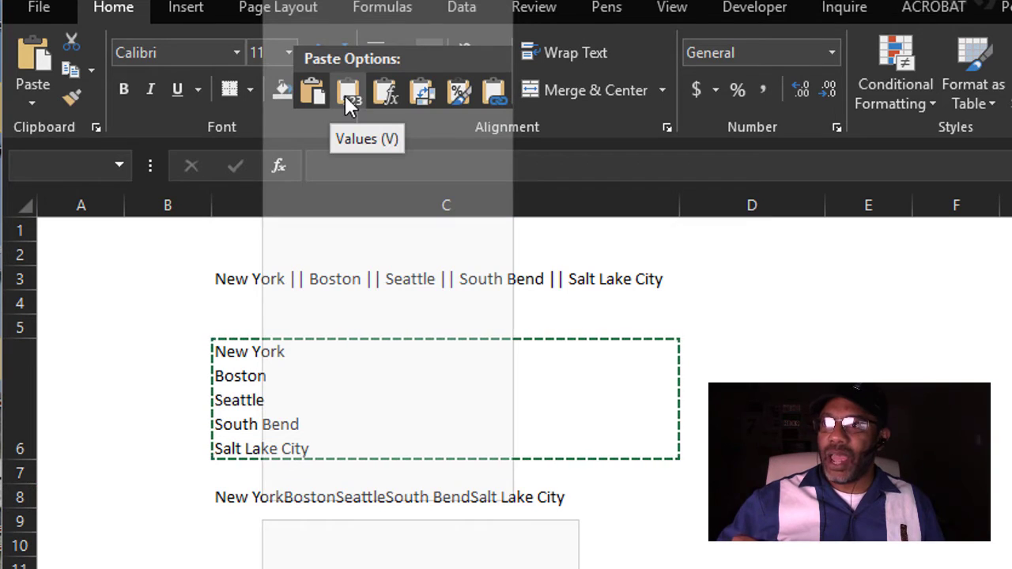
left_click(346, 95)
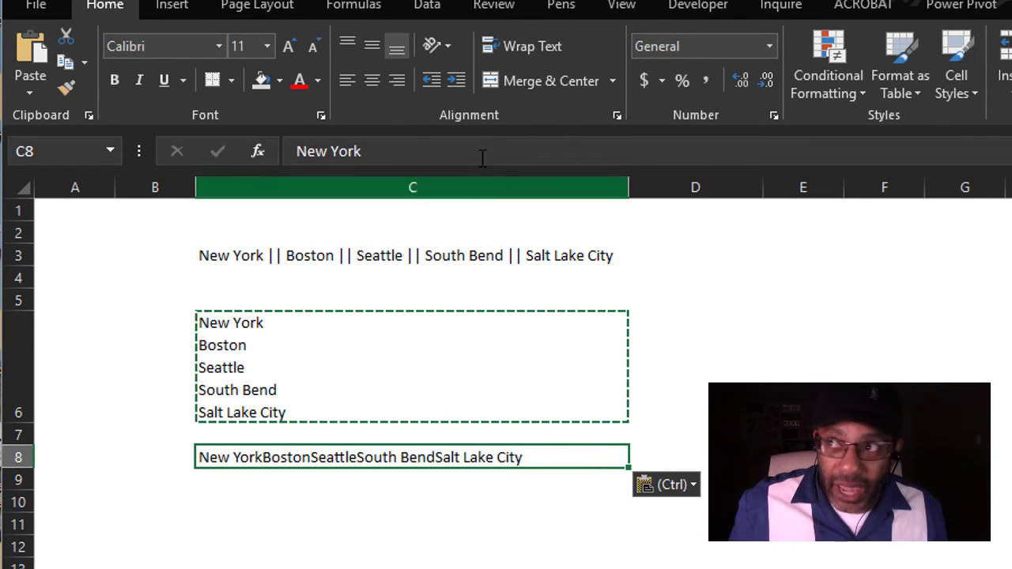
left_click(501, 50)
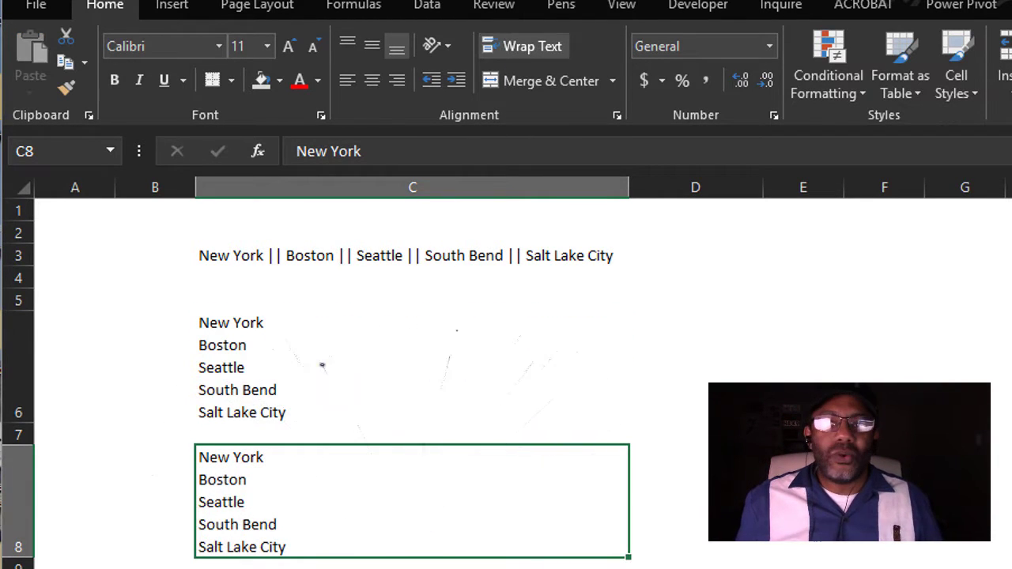